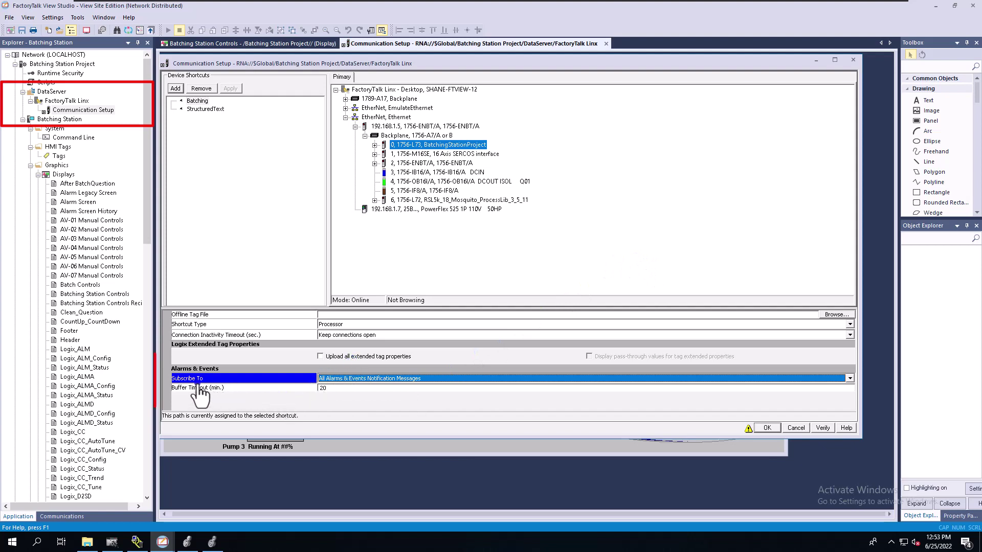
Step: Subscribe the Batching shortcut to All Alarms & Events Notification Messages and accept the communication setup
left_click(453, 380)
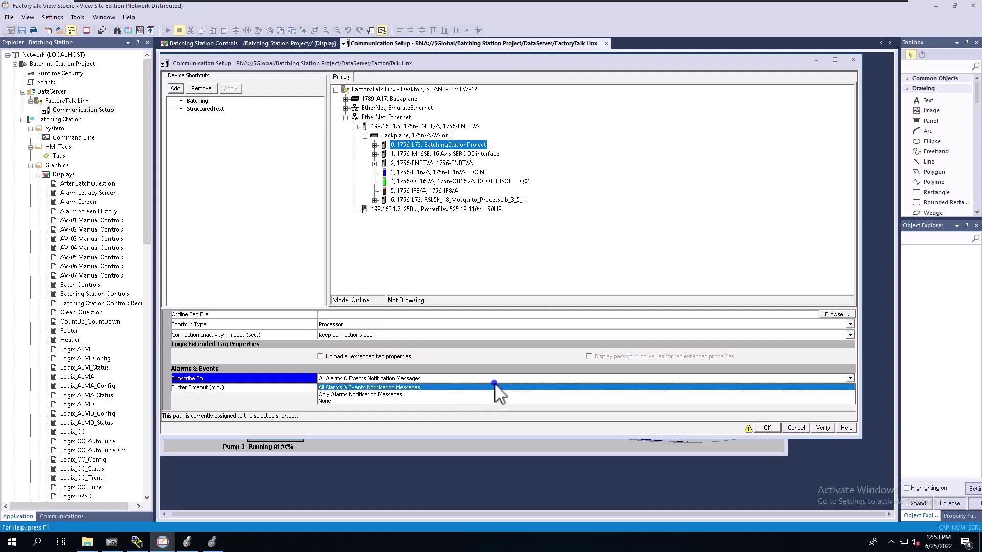
left_click(495, 388)
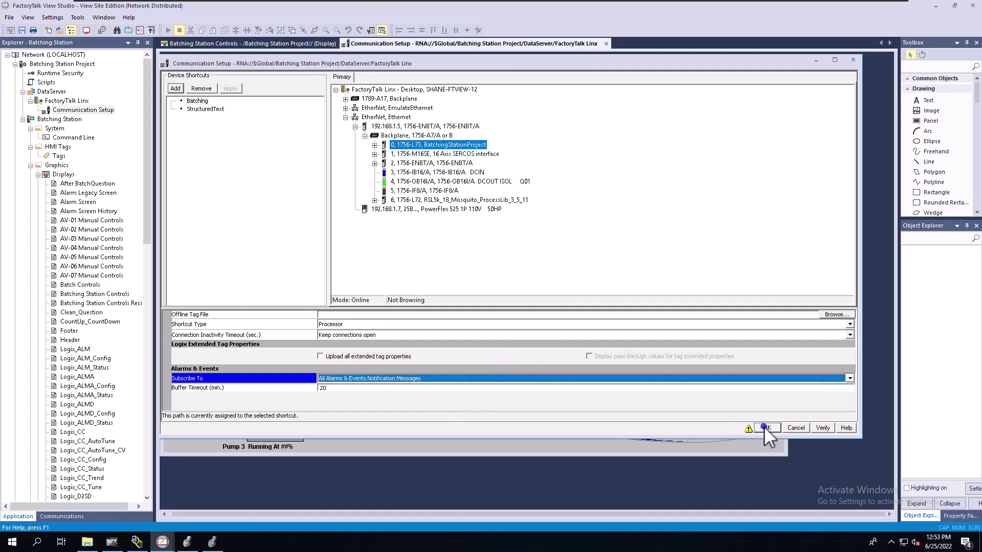
left_click(764, 427)
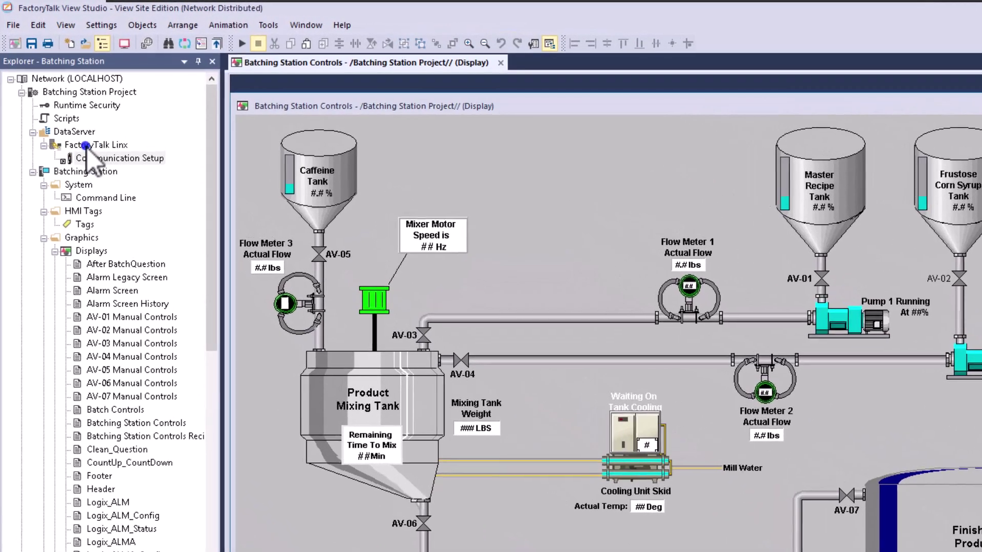
Step: Examine the server types that can be added to the Batching Station Project
left_click(85, 145)
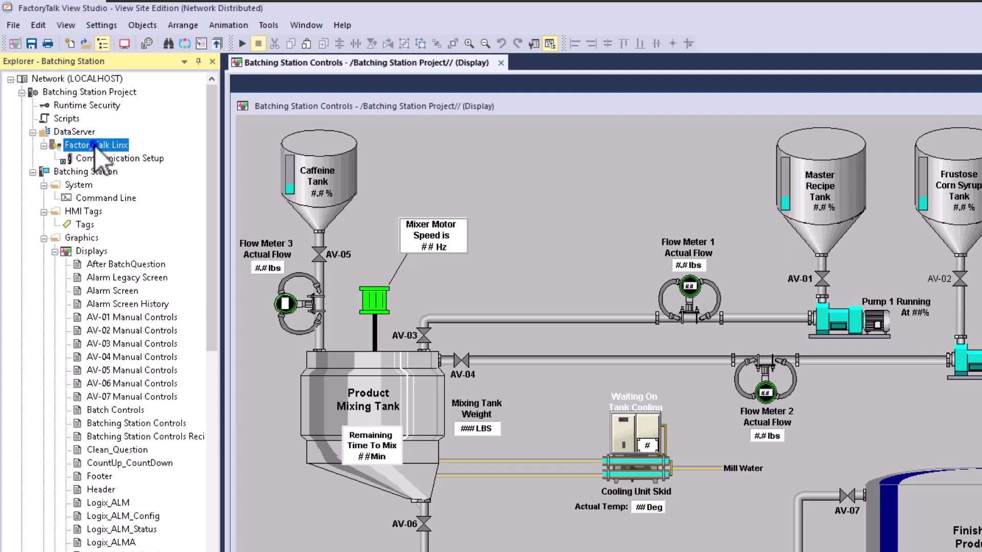
left_click(76, 93)
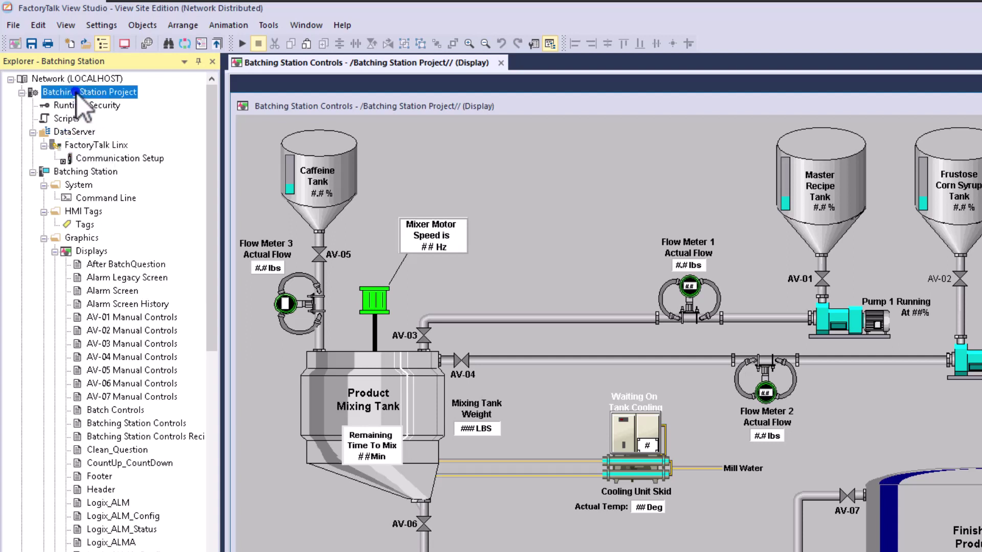
right_click(117, 98)
mouse_move(139, 137)
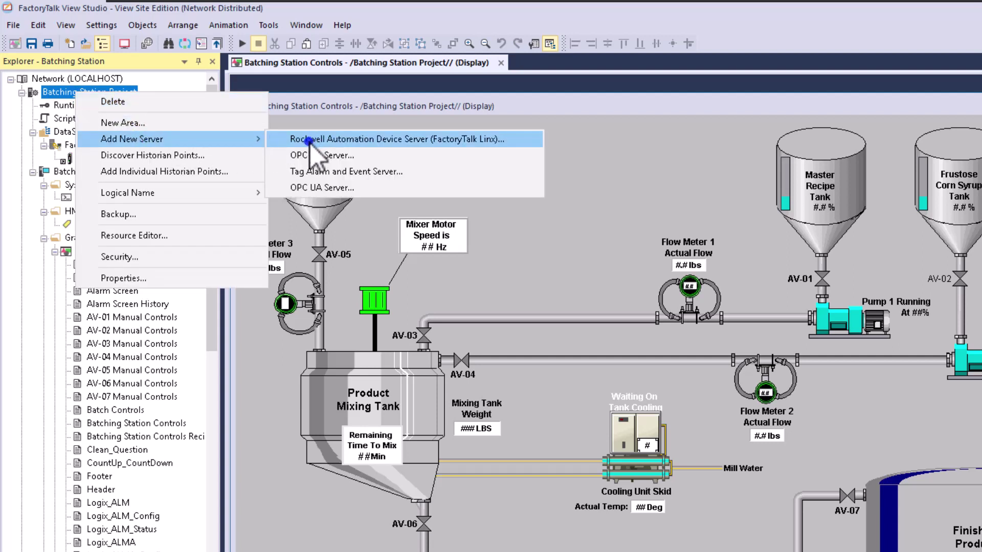
left_click(581, 122)
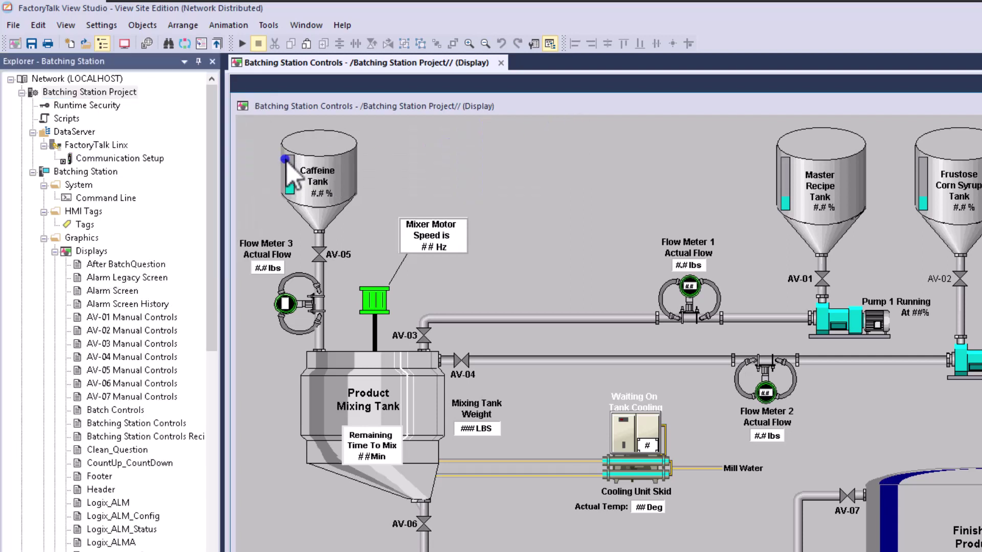
Step: Disable alarm and event support in the FactoryTalk Linx server properties and apply the change
left_click(111, 147)
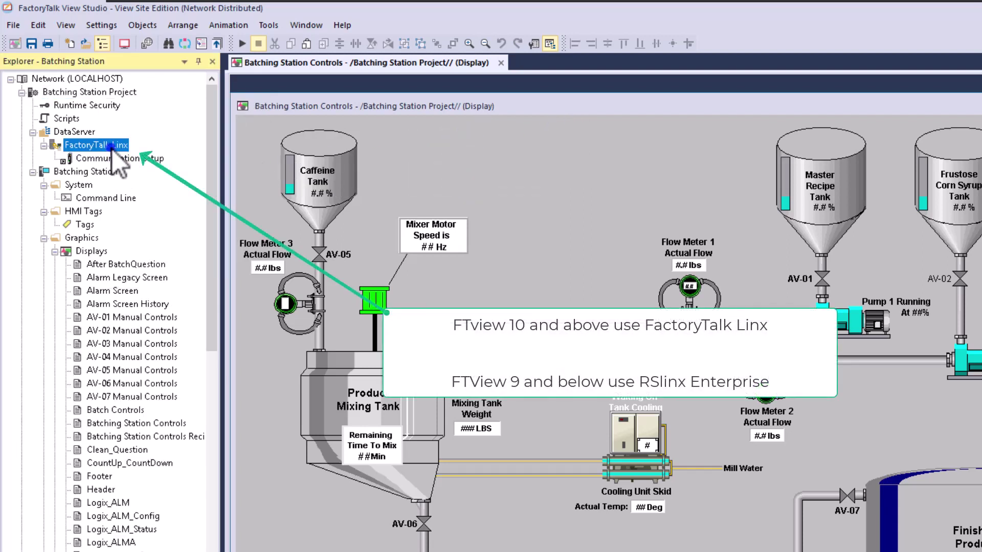
right_click(112, 149)
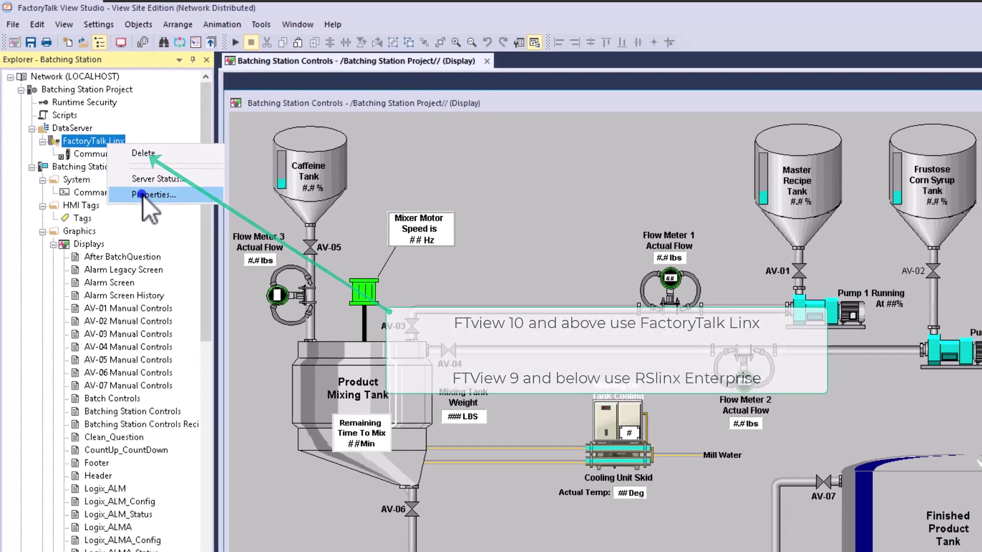
left_click(143, 196)
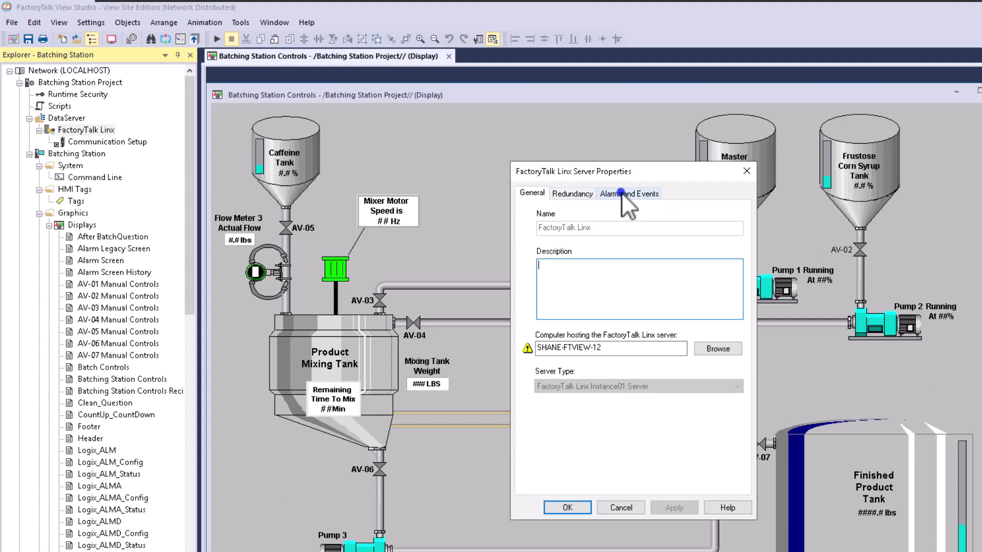
left_click(621, 193)
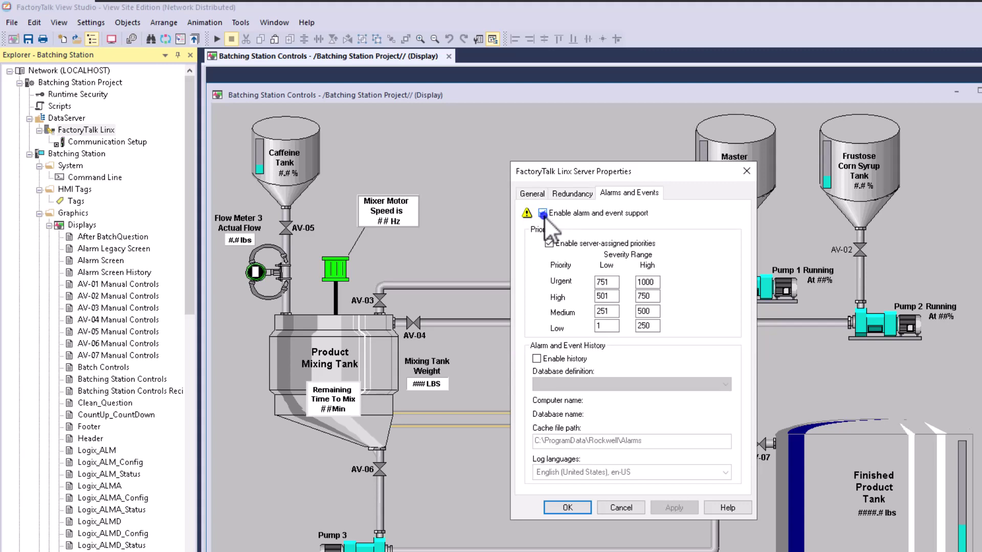
left_click(542, 214)
left_click(661, 511)
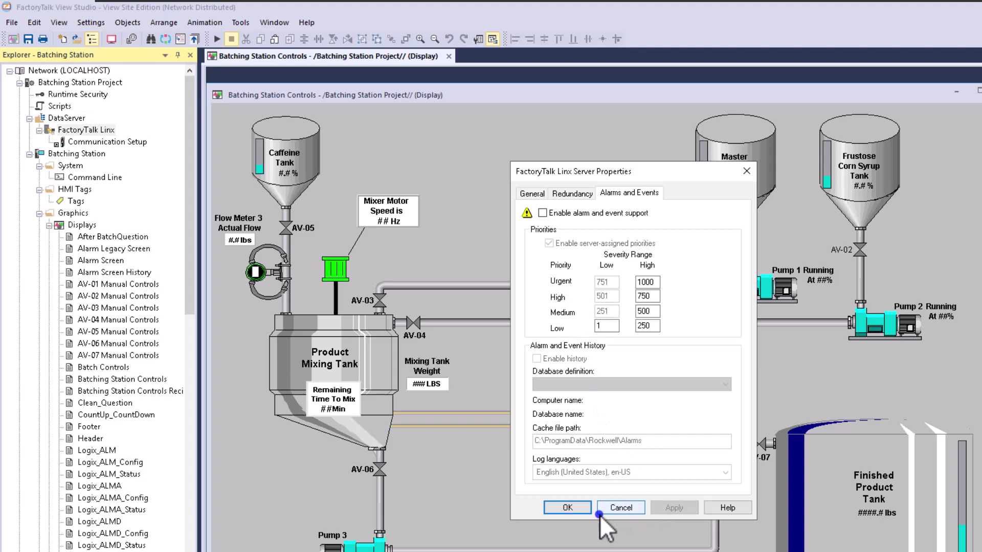
left_click(568, 507)
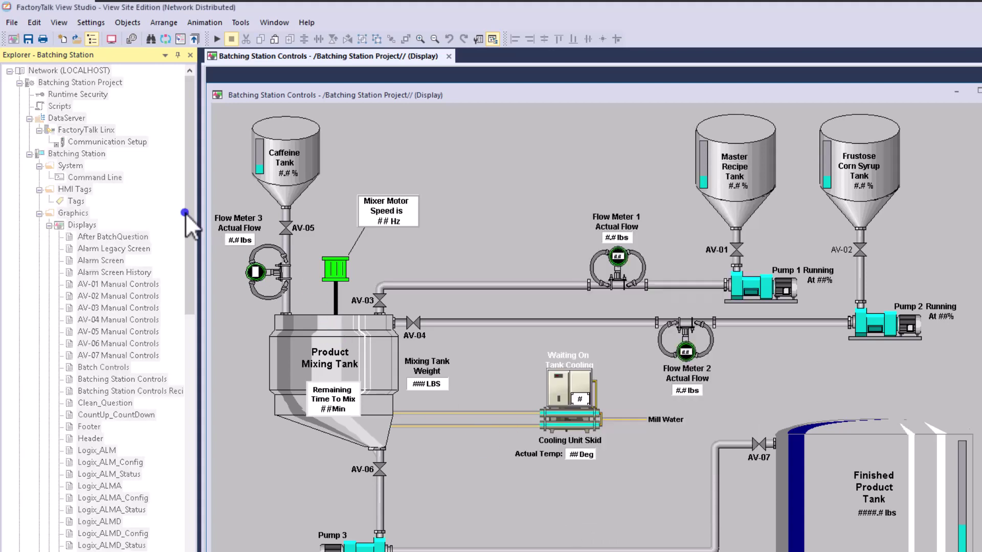
Step: Open FactoryTalk Linx's Communication Setup and examine the controller path and settings of the Batching shortcut
left_click(109, 150)
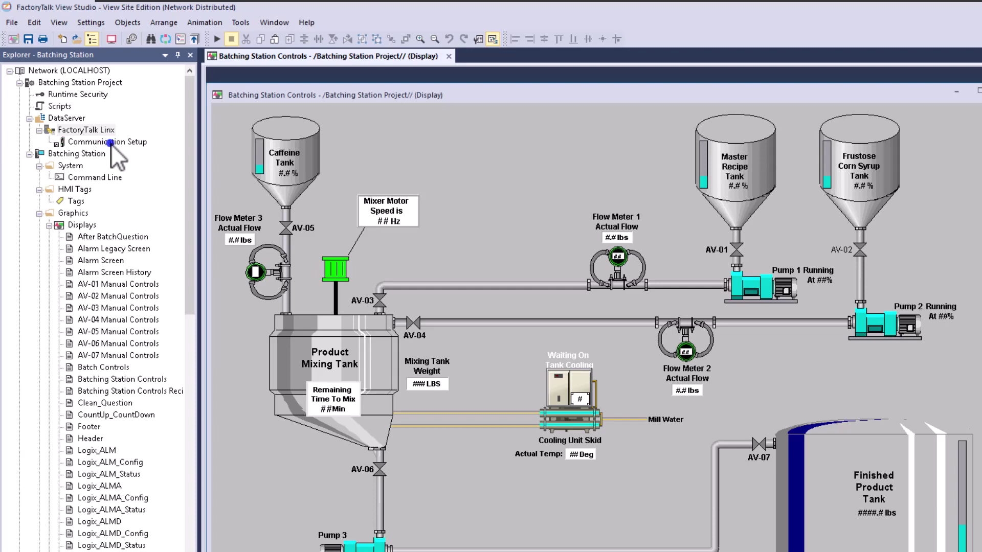
left_click(110, 143)
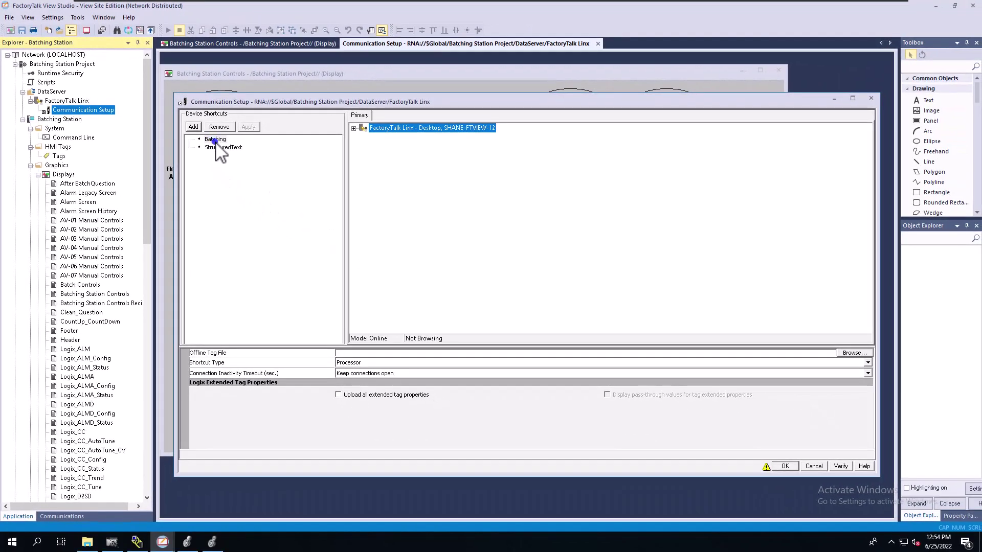
left_click(213, 140)
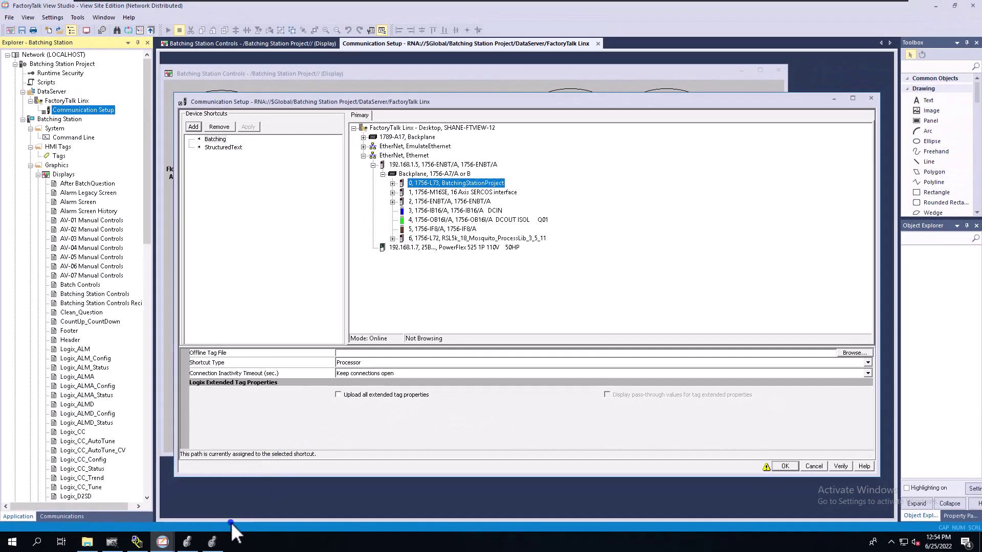
Step: Switch to the BatchingStationProject in Logix Designer and open the _5FOF_AlmdsRoutine of Alarm_Program
left_click(187, 542)
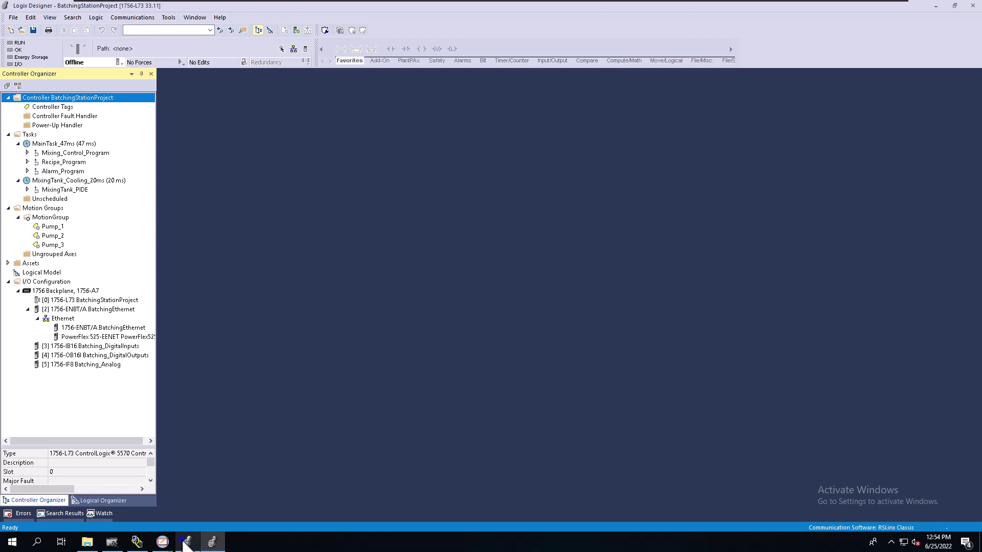
left_click(211, 542)
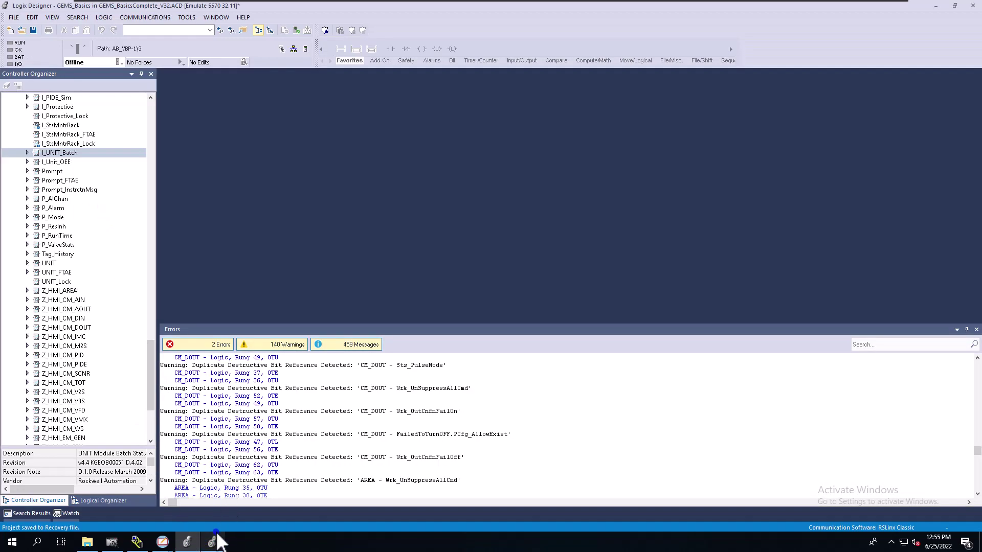
left_click(215, 542)
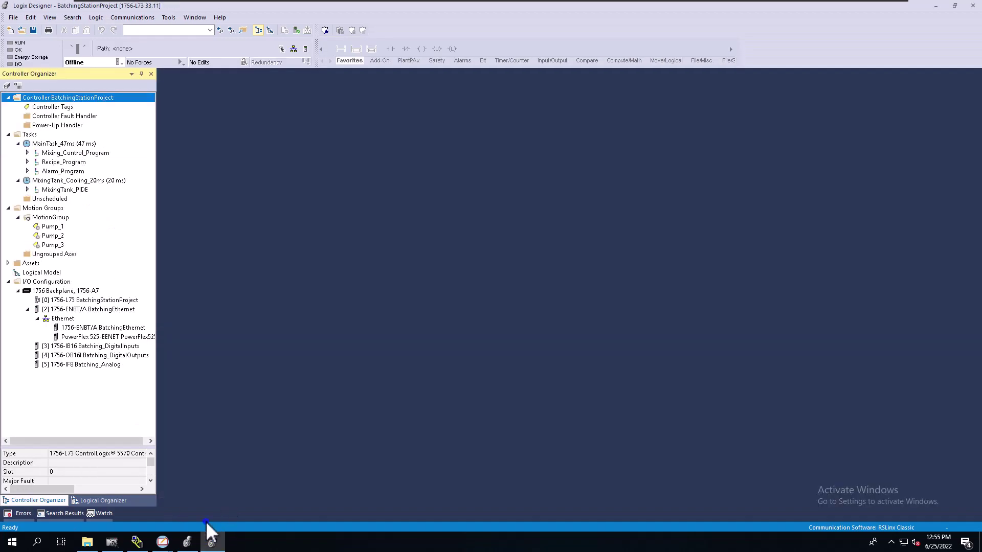
left_click(28, 170)
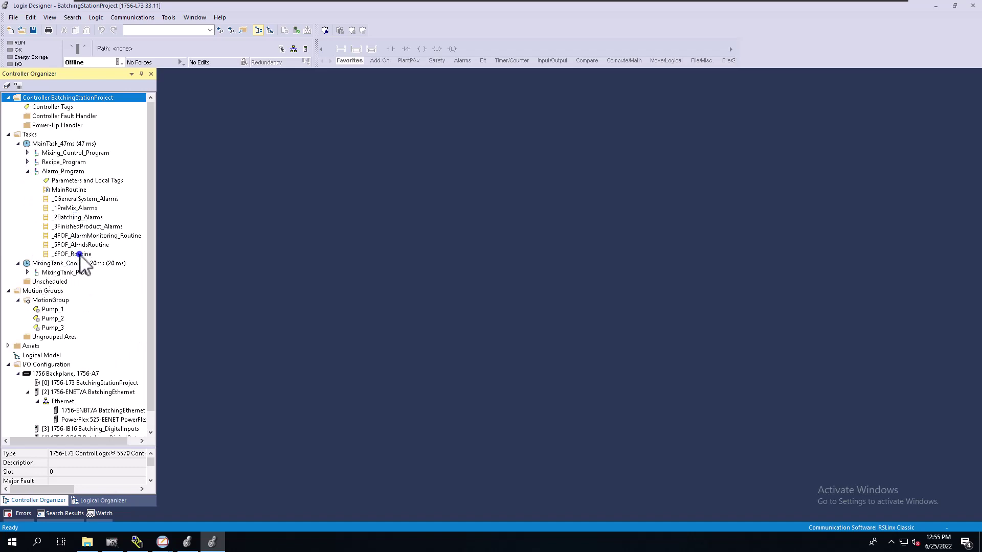
double_click(84, 244)
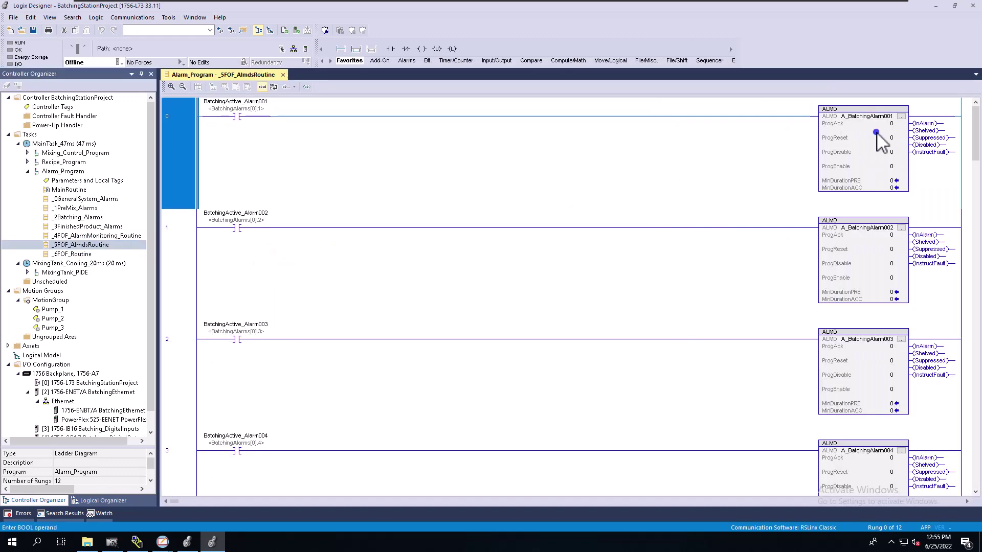
Step: Inspect the ALMD properties of A_BatchingAlarm001 on rung 0 and close them
left_click(874, 135)
left_click(901, 116)
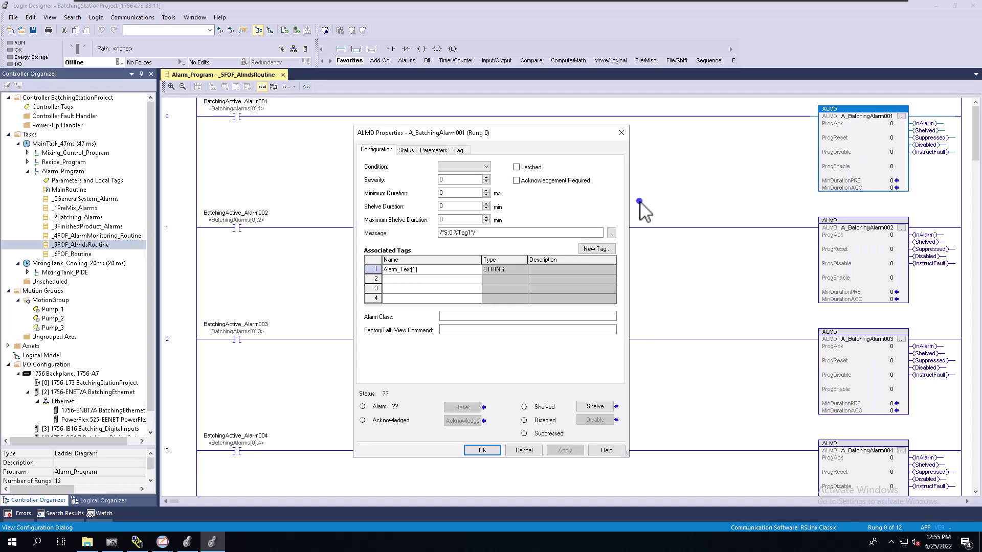
left_click(621, 133)
Step: Inspect the message and associated tag in the ALMD properties of A_BatchingAlarm007 on rung 6, and close them
scroll(708, 259, "down", 5)
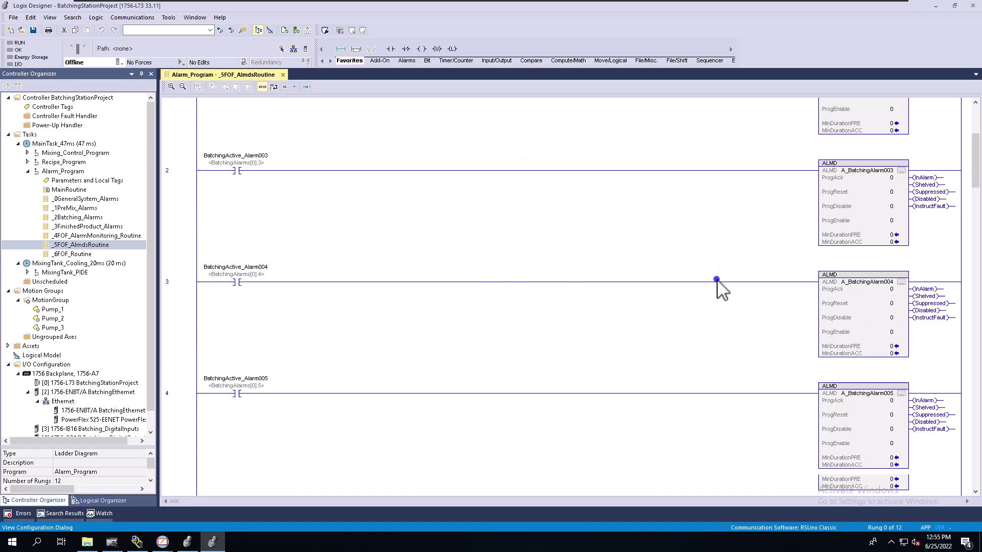
scroll(718, 289, "down", 10)
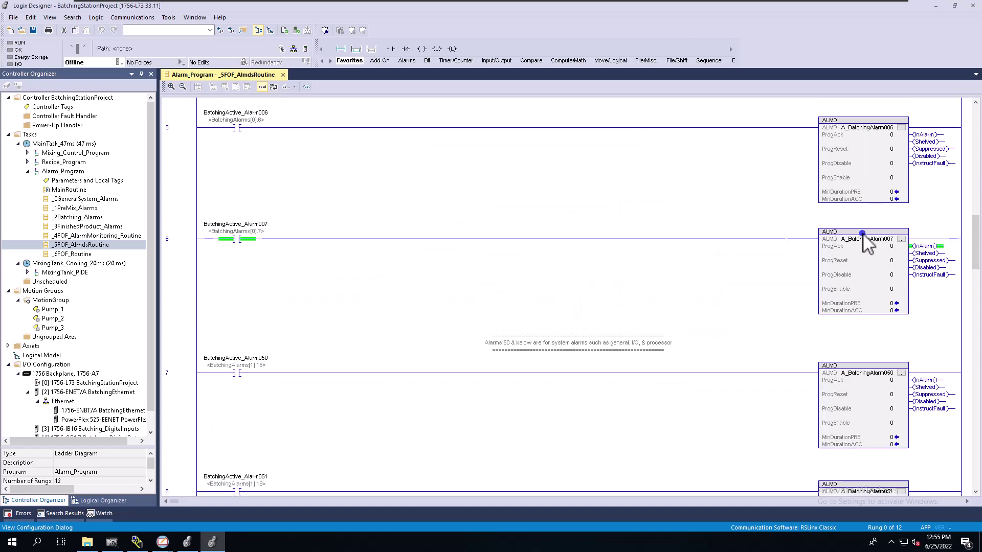
left_click(900, 239)
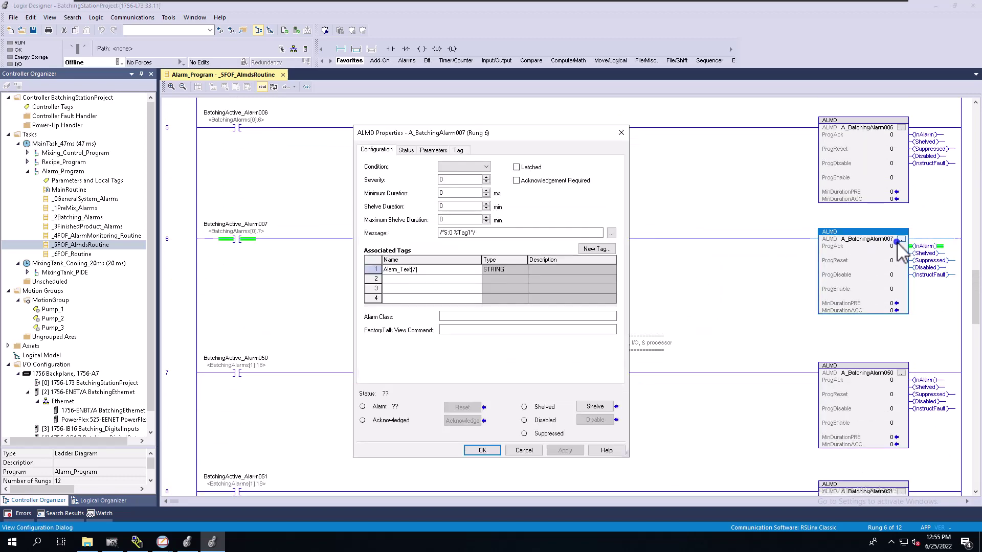
left_click(423, 270)
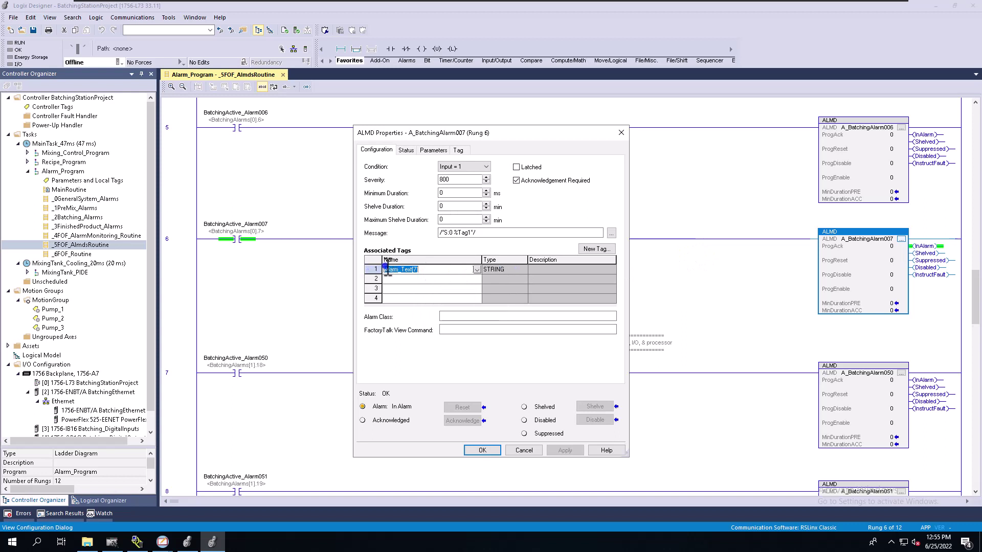
left_click(443, 233)
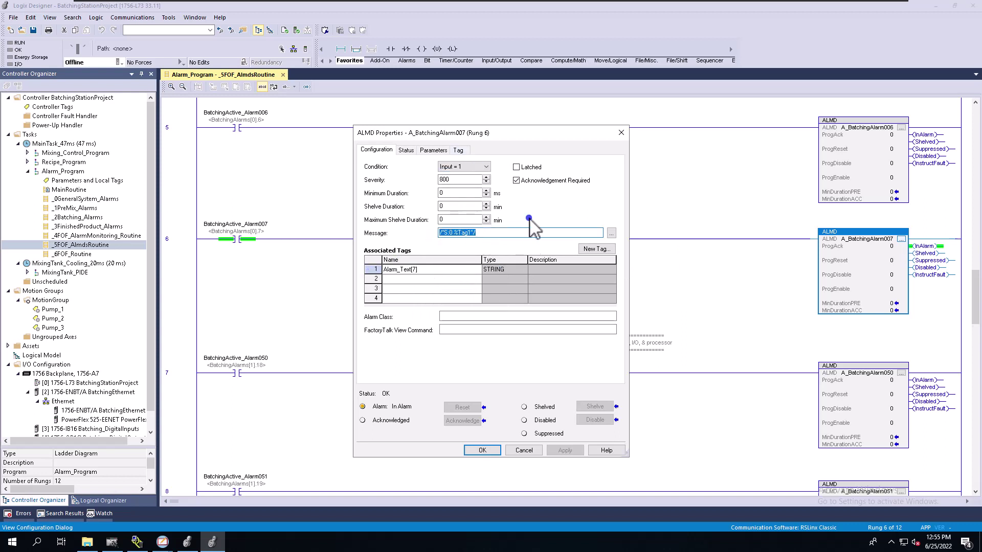
left_click(620, 134)
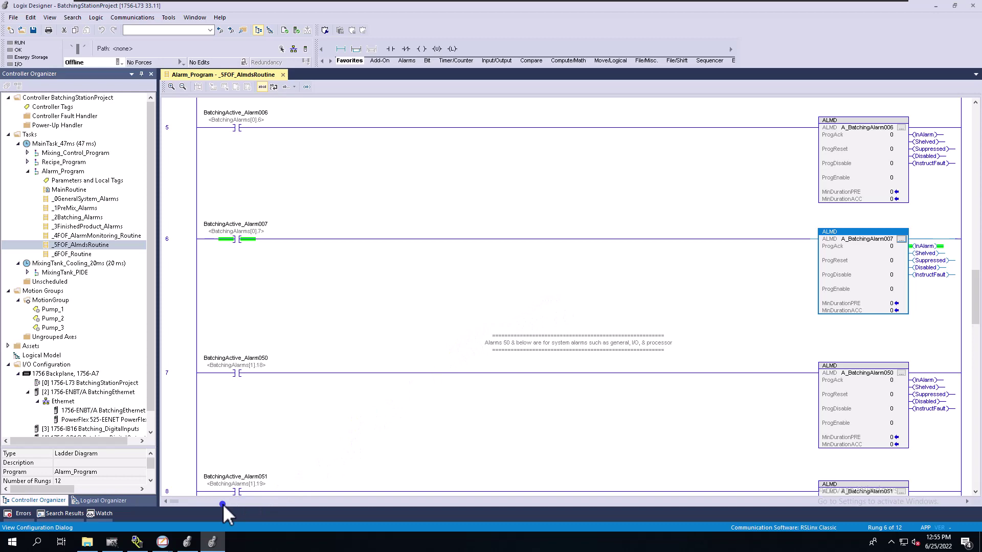
Step: Switch back to the FactoryTalk View Studio project and accept the open Communication Setup to close it
mouse_move(162, 543)
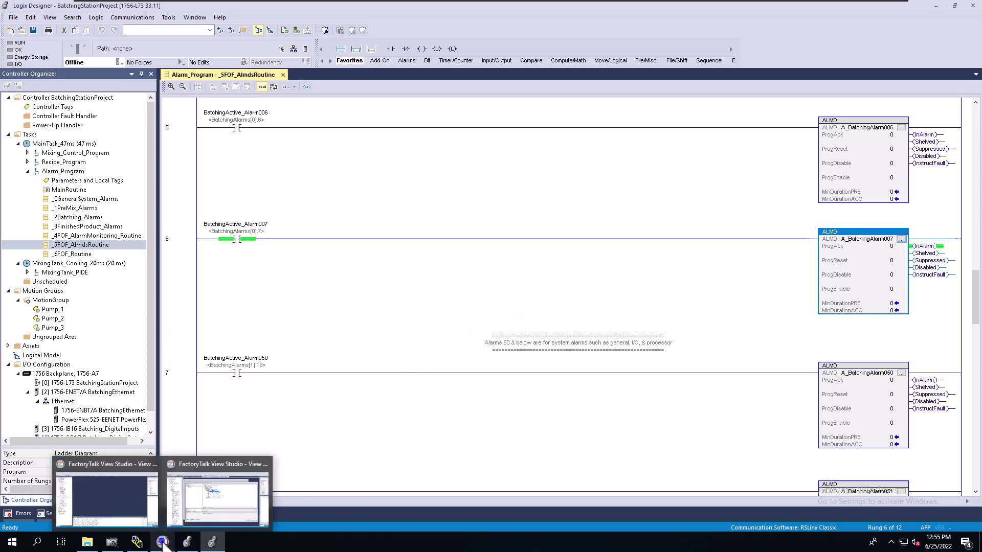
left_click(222, 509)
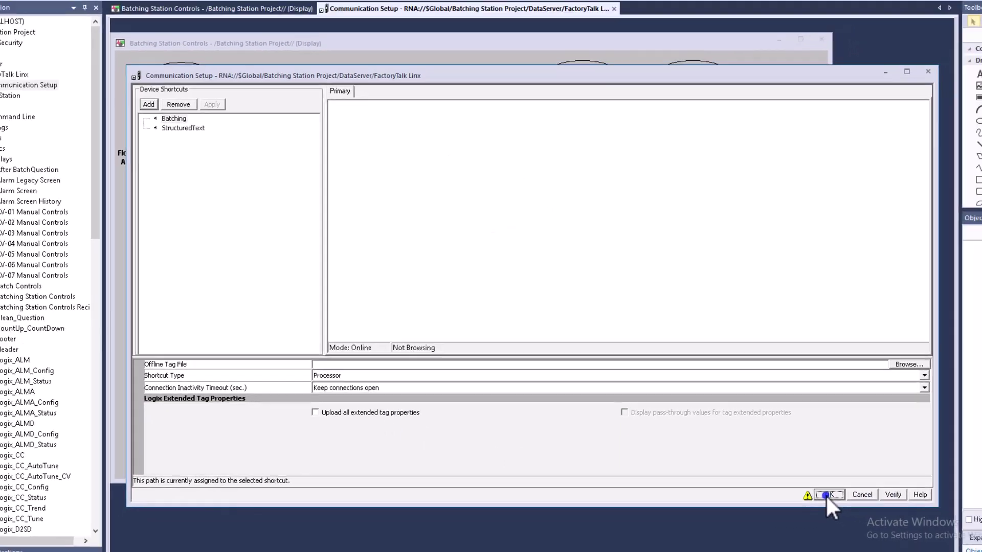
left_click(900, 511)
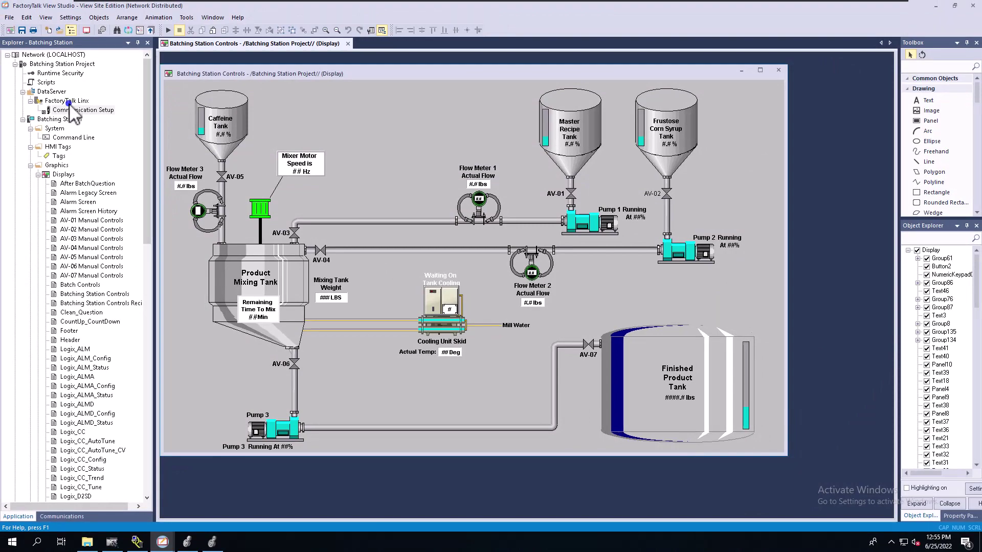
left_click(67, 101)
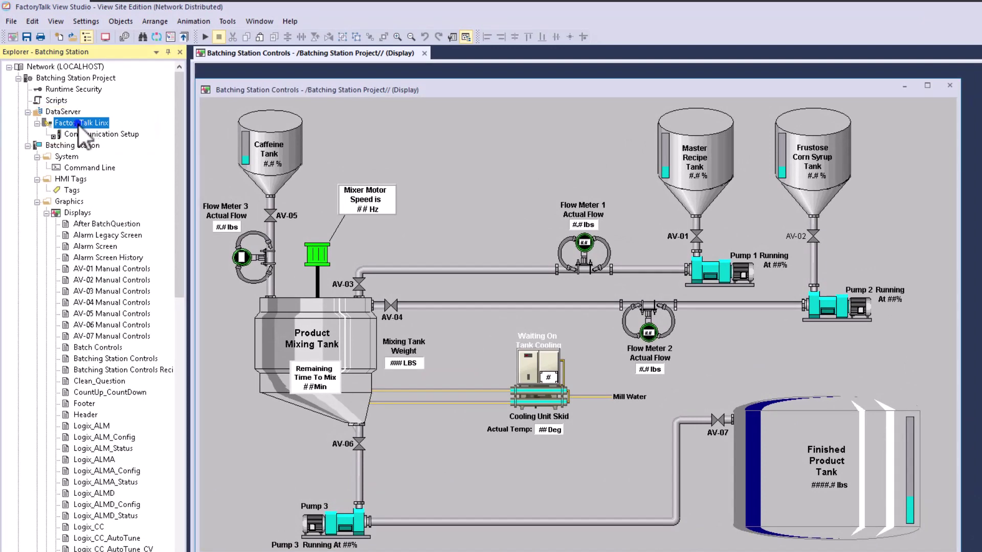
right_click(79, 124)
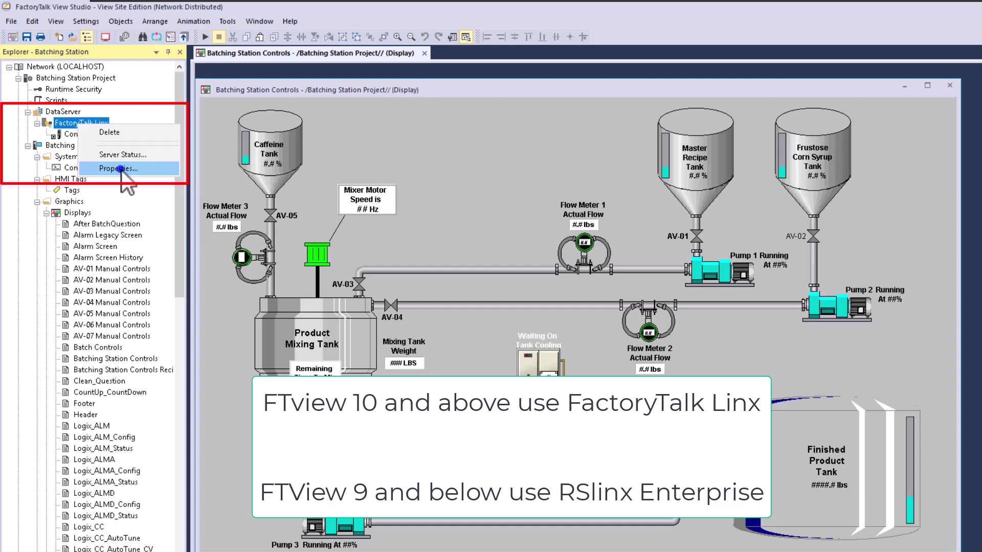
left_click(424, 144)
Step: Open the properties of the FactoryTalk Linx data server and enable alarm and event support
left_click(93, 125)
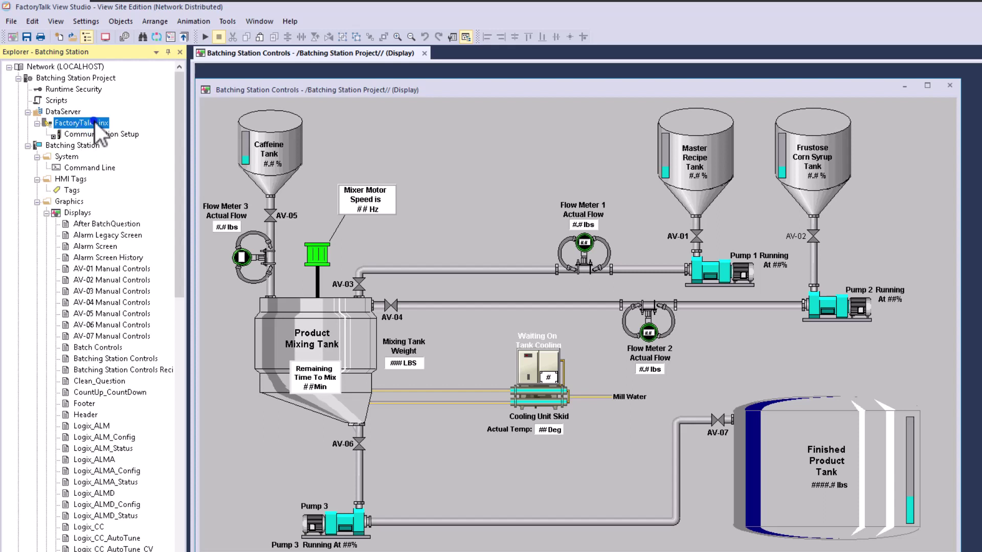
right_click(97, 124)
left_click(109, 162)
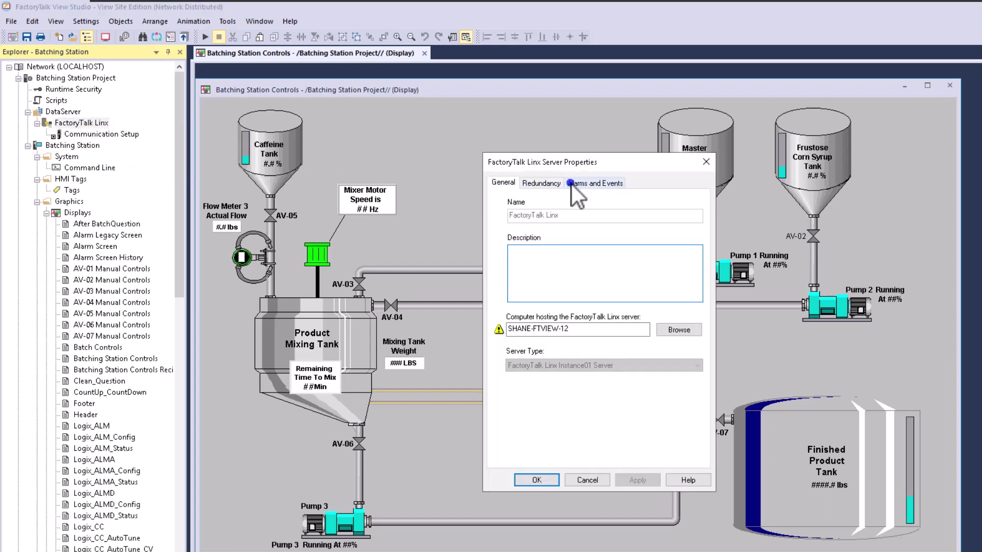
left_click(572, 185)
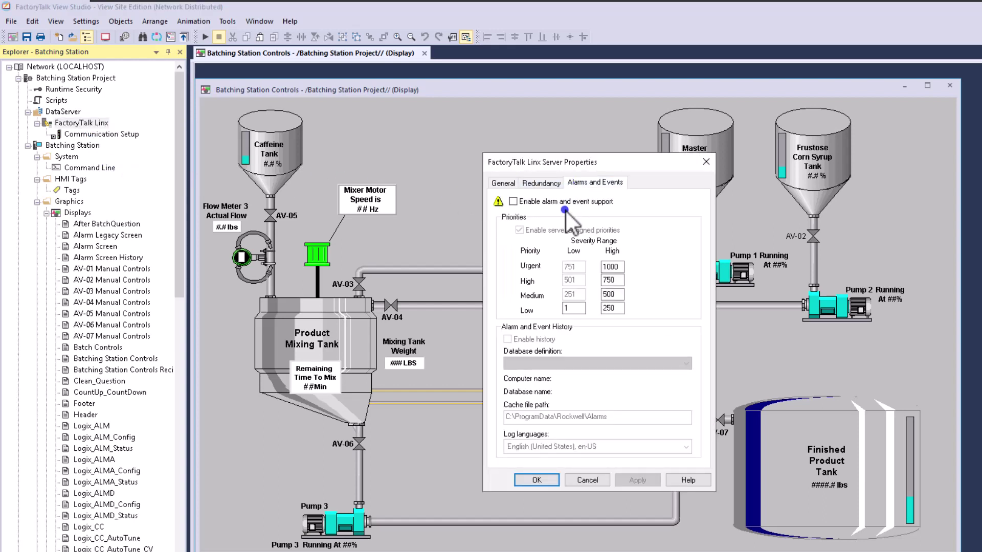
left_click(513, 201)
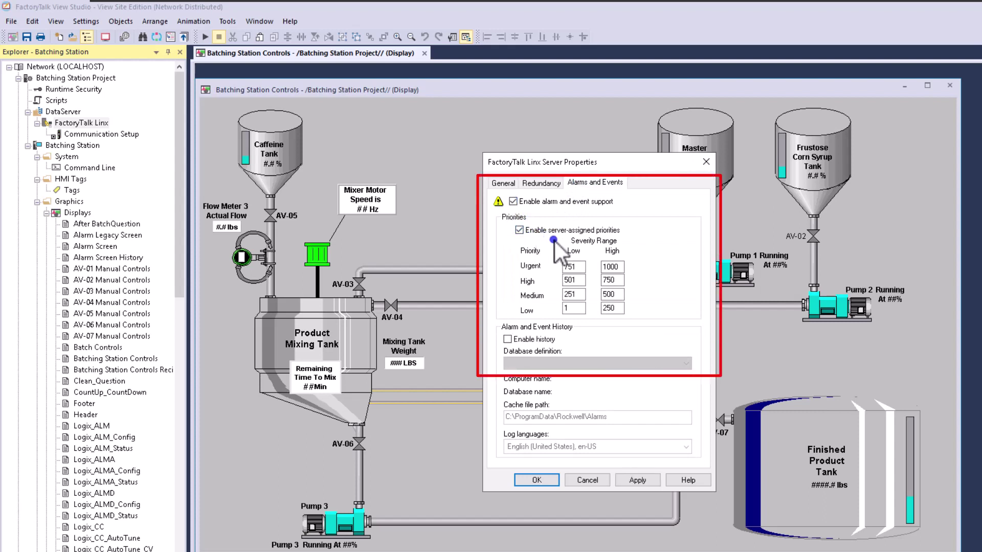
Step: Switch server-assigned priorities off and back on, and apply and accept the FactoryTalk Linx server properties
left_click(519, 231)
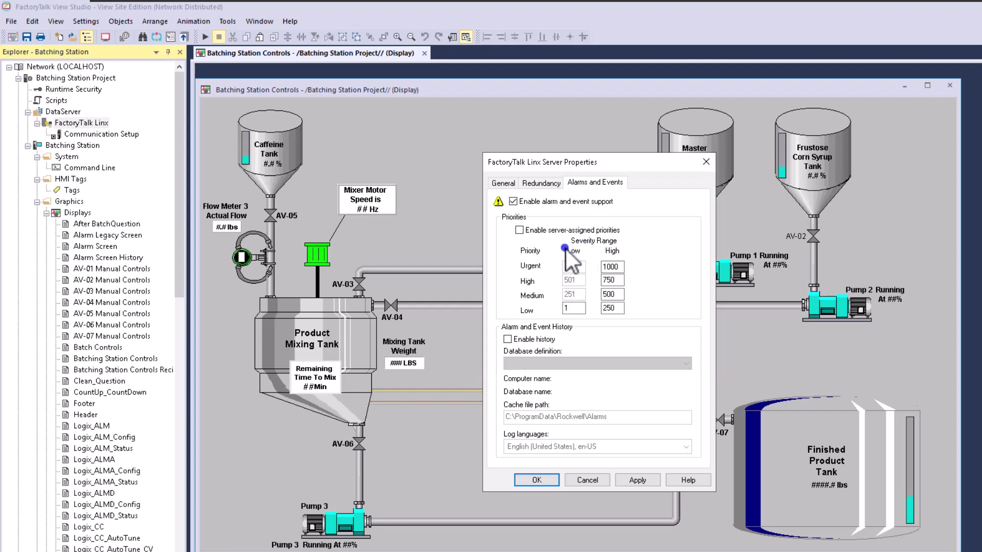
left_click(519, 231)
left_click(635, 481)
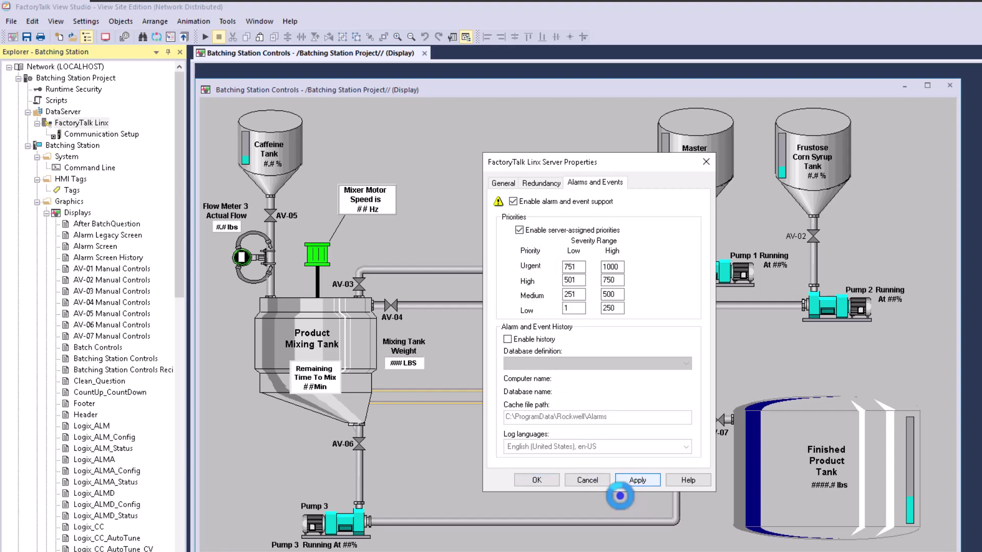
left_click(538, 483)
Step: In the Communication Setup, switch the Batching shortcut's alarm subscription to None and back to All Alarms & Events Notification Messages
left_click(95, 133)
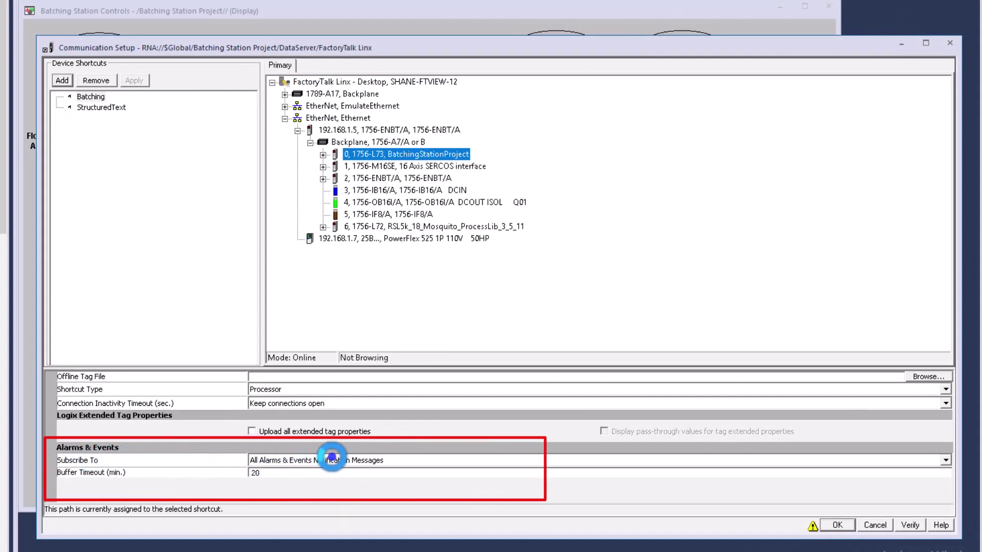
left_click(90, 96)
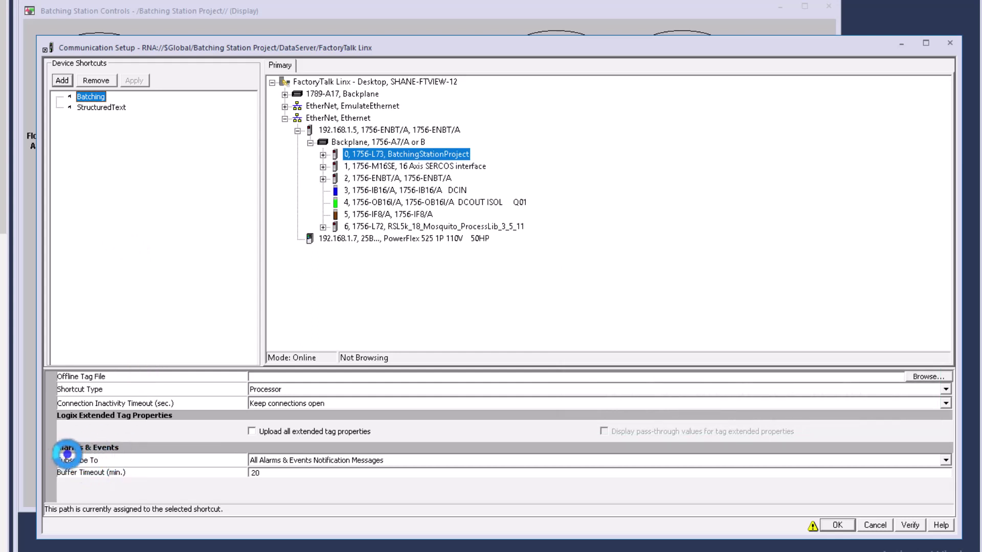
left_click(427, 461)
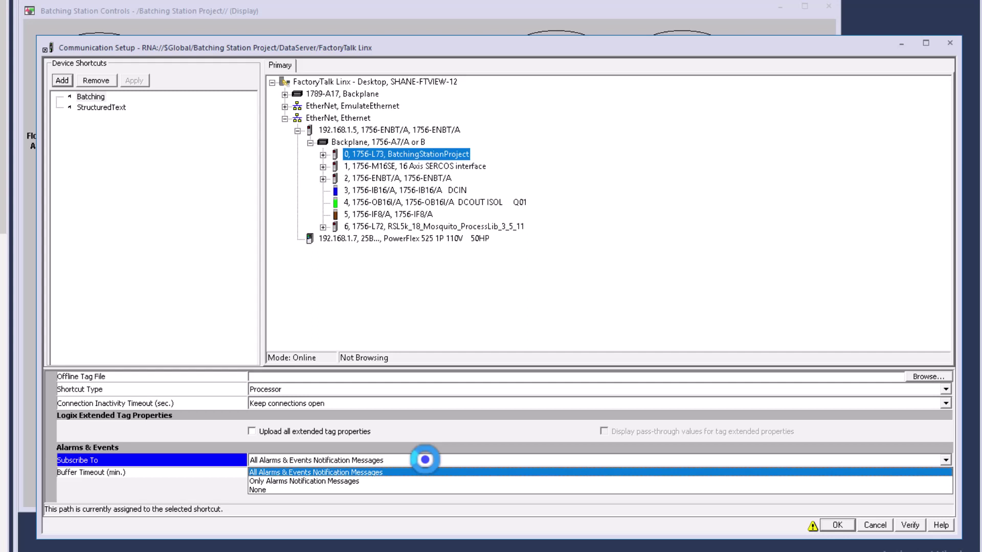
left_click(401, 489)
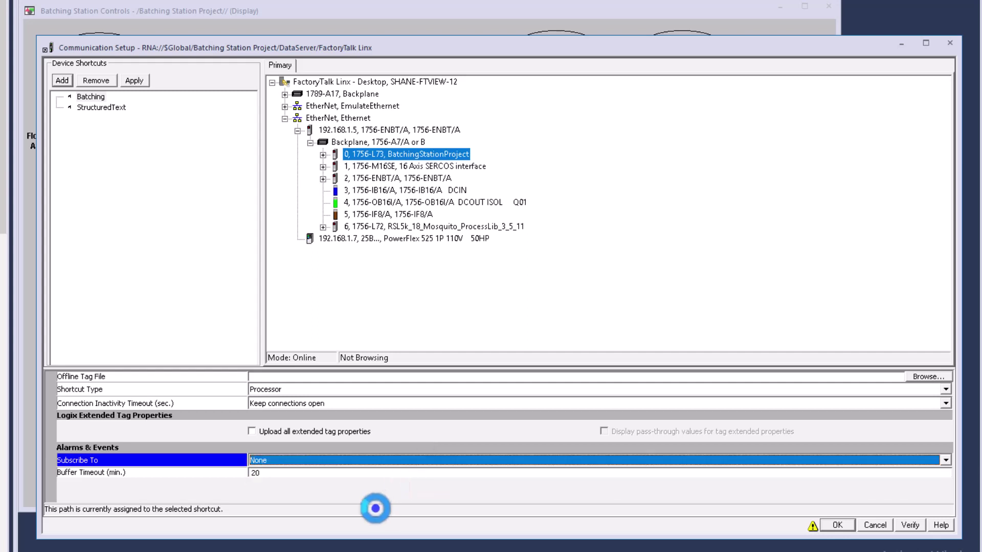
left_click(377, 459)
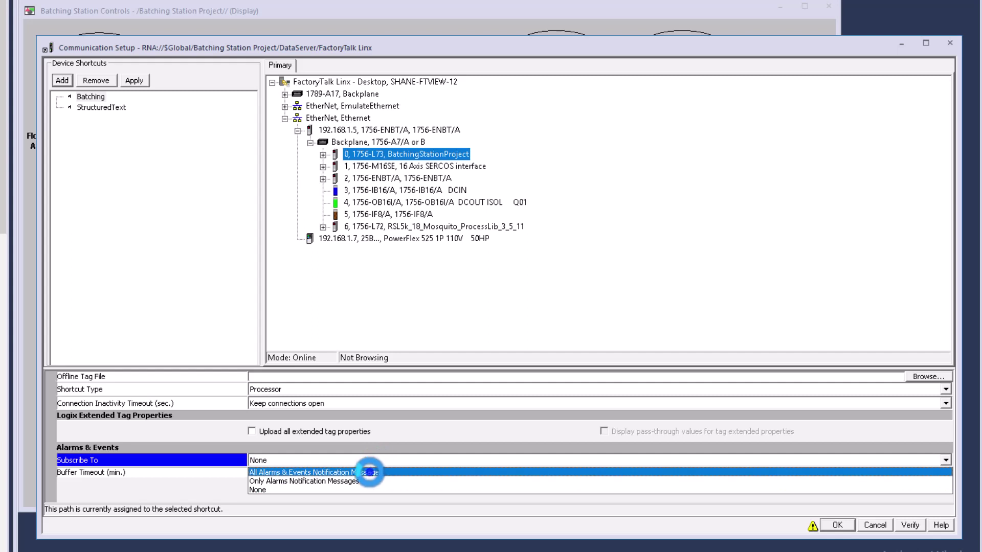
left_click(371, 472)
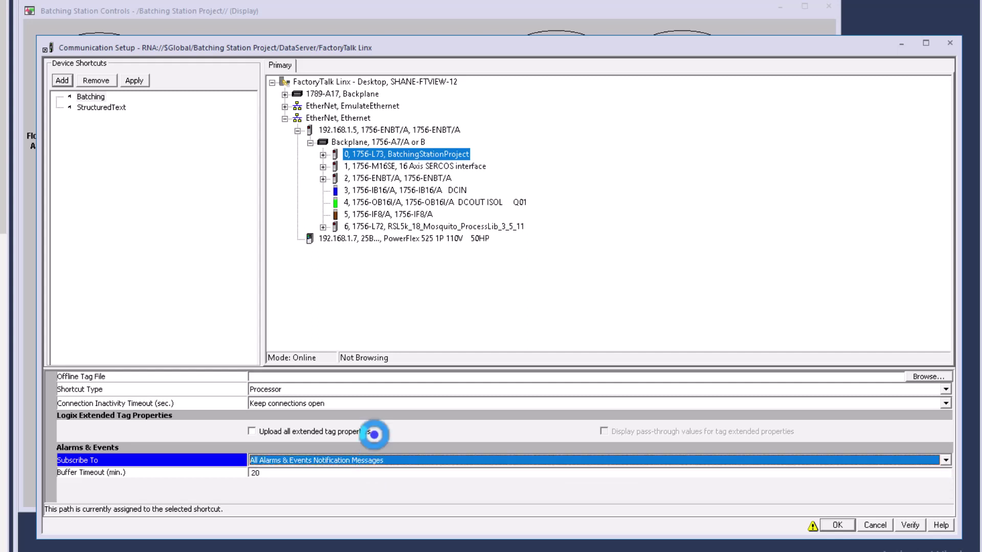
Step: Review the Batching shortcut's alarm subscription options and accept the Communication Setup to save and close it
left_click(395, 461)
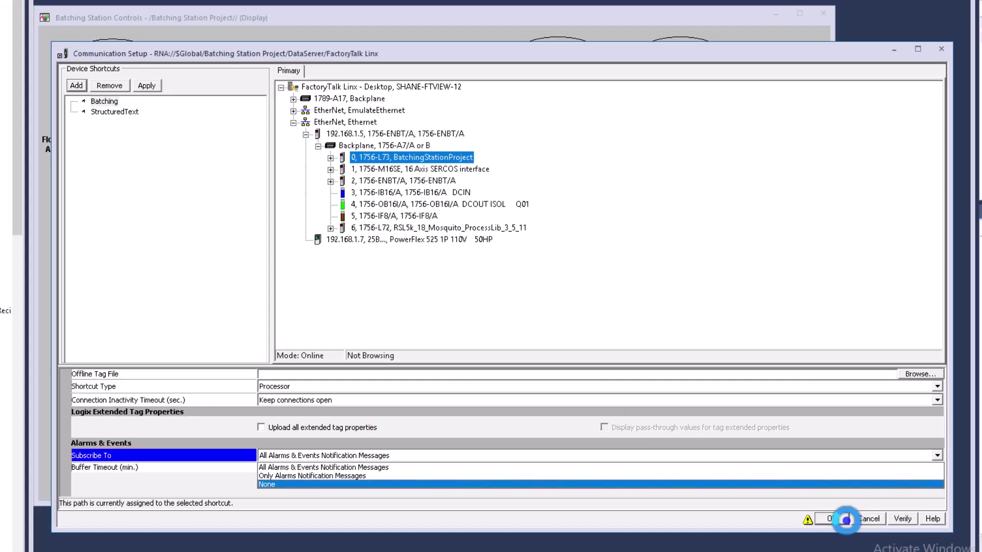
left_click(846, 520)
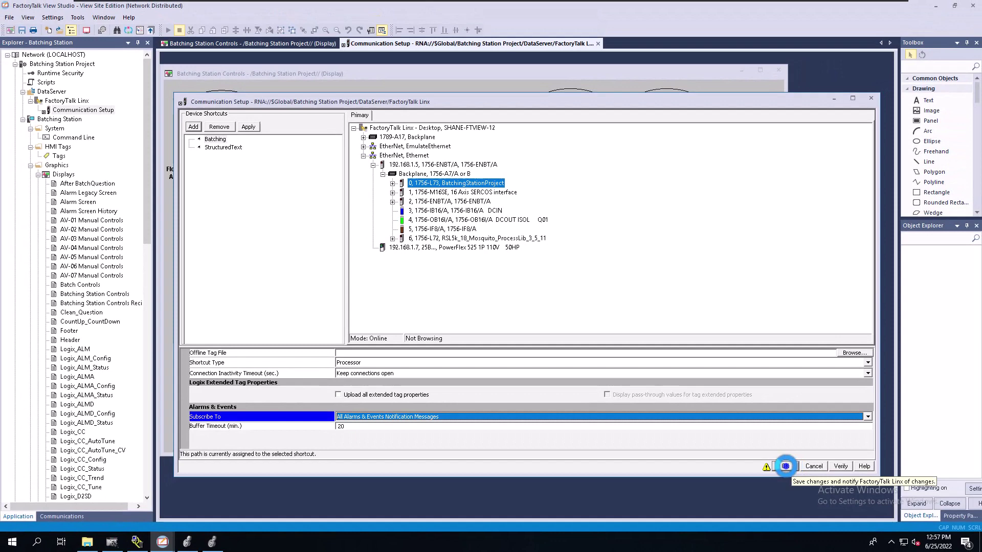
left_click(785, 465)
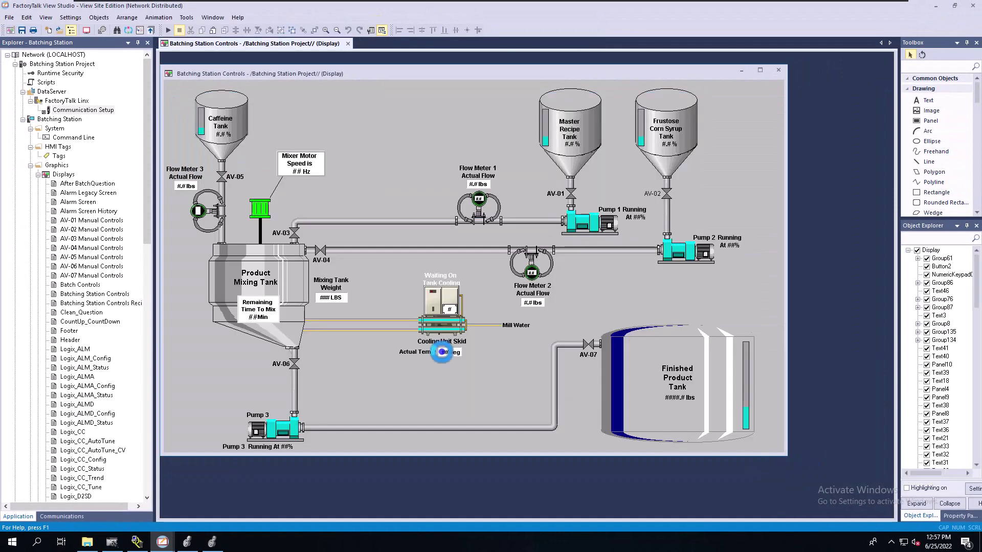
Step: Review the Alarms and Events settings in the FactoryTalk Linx server properties and close them
left_click(74, 100)
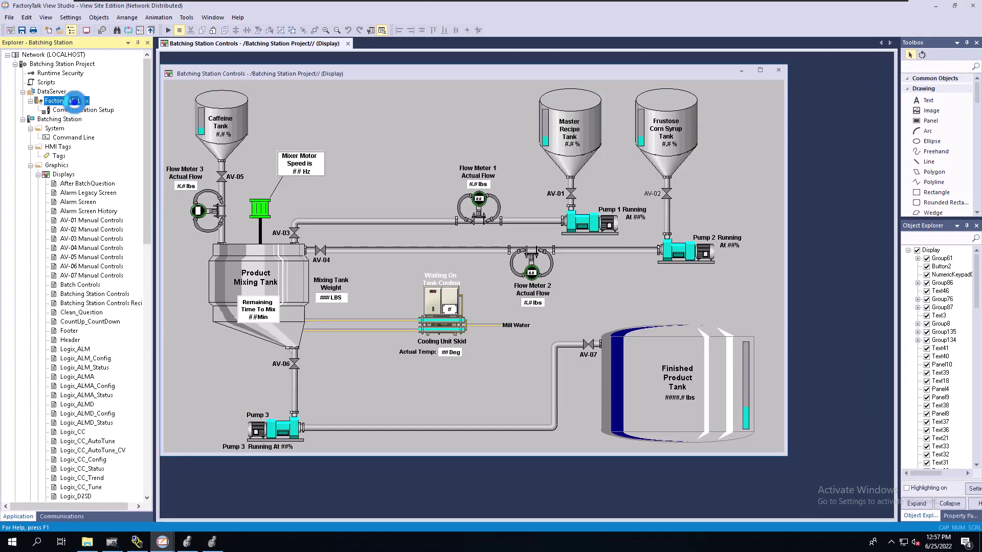
right_click(74, 101)
left_click(96, 143)
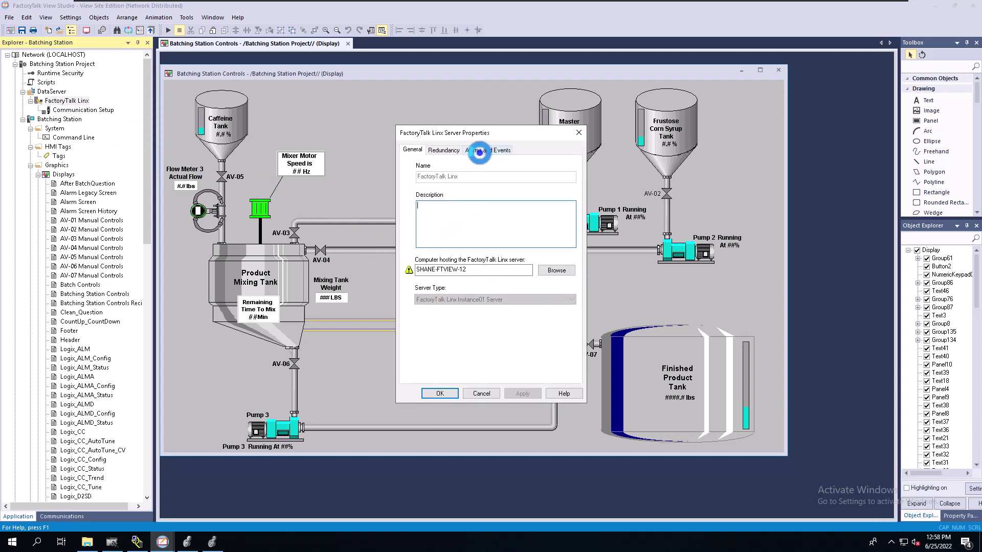
left_click(480, 151)
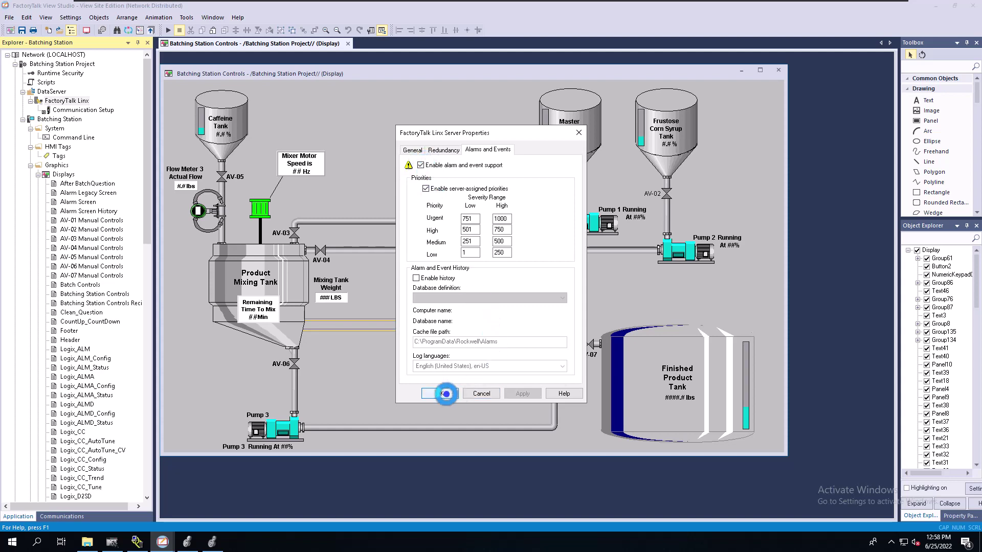
Step: Reopen the Communication Setup and examine the Subscribe To options under Alarms & Events without changing the selection
left_click(83, 110)
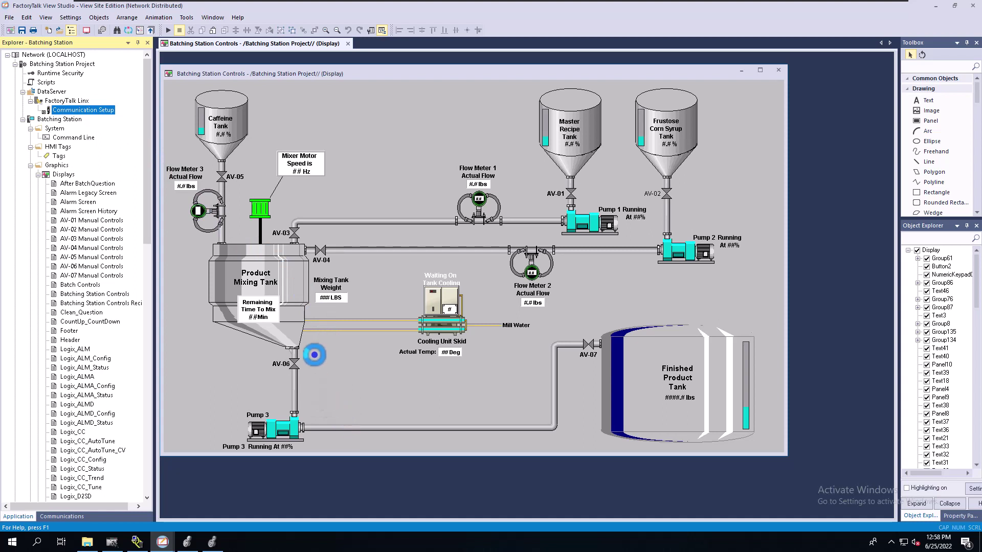
left_click(95, 109)
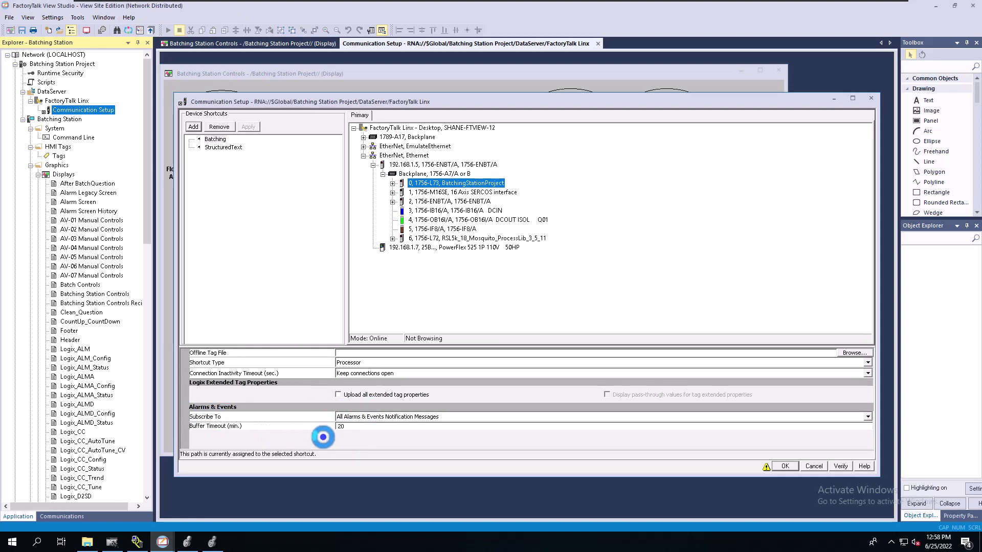
left_click(404, 417)
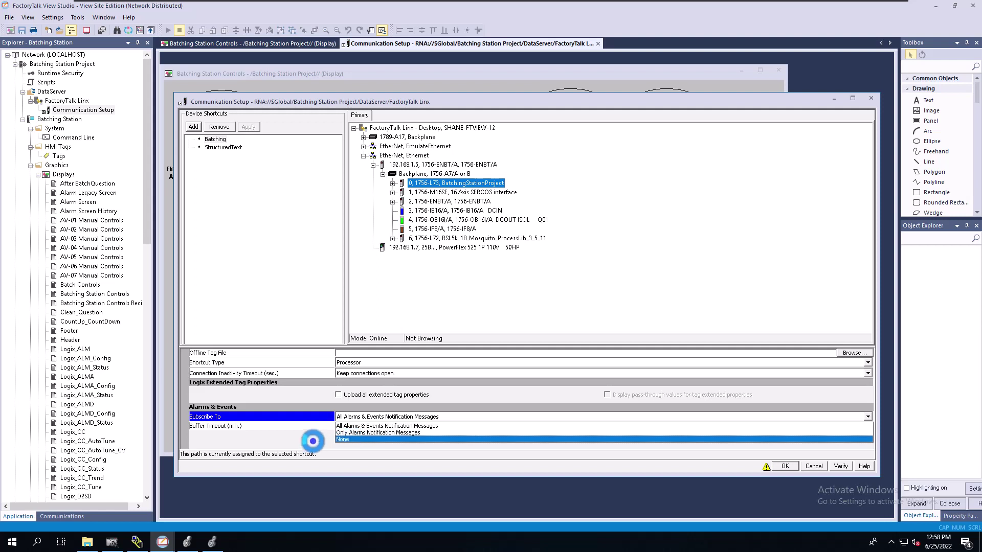
left_click(310, 439)
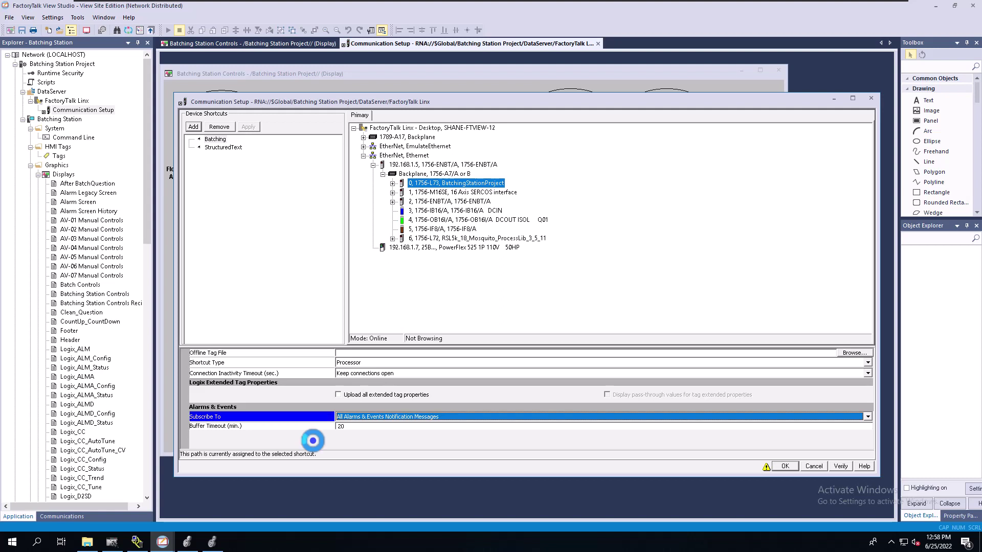